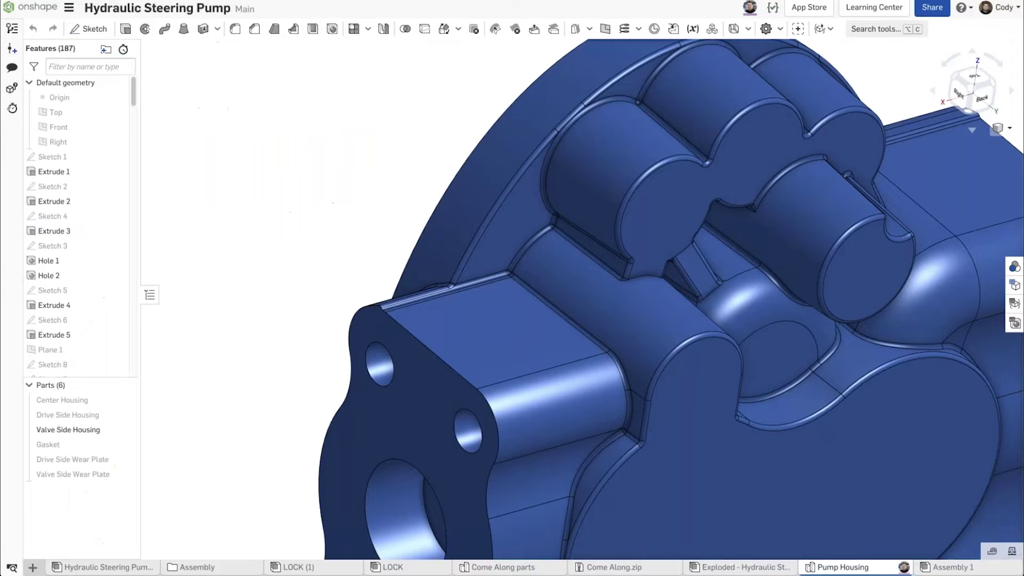
Step: Switch from the slides to the pump model and orbit it so the flange faces front
key("f")
right_click_drag(417, 91, 373, 121)
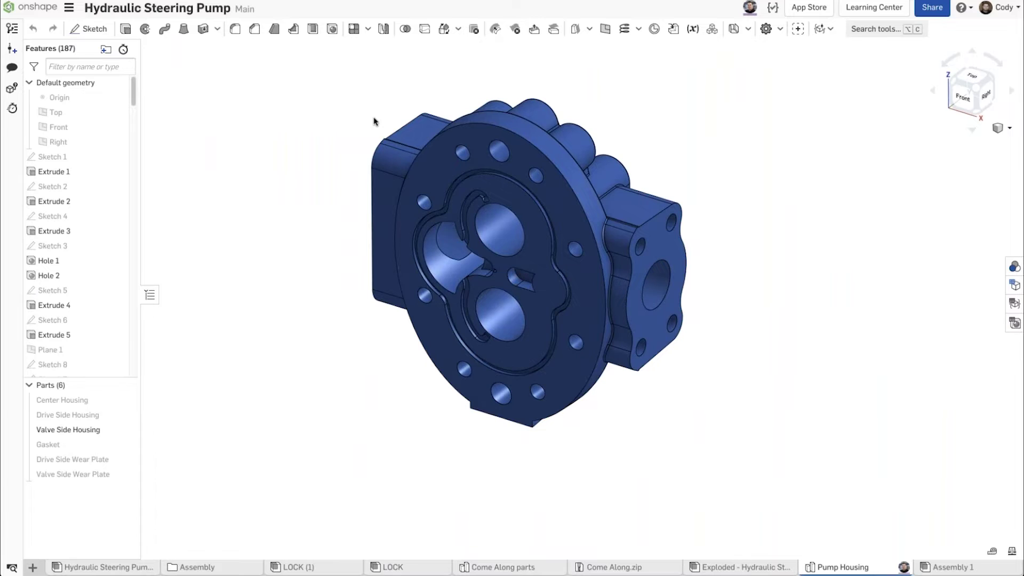
left_click(12, 68)
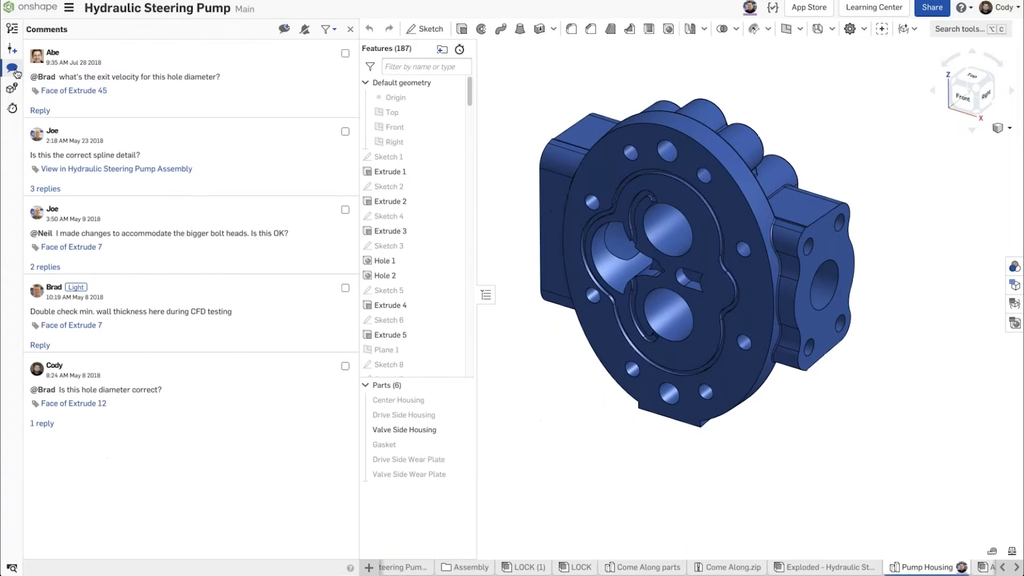
left_click(286, 30)
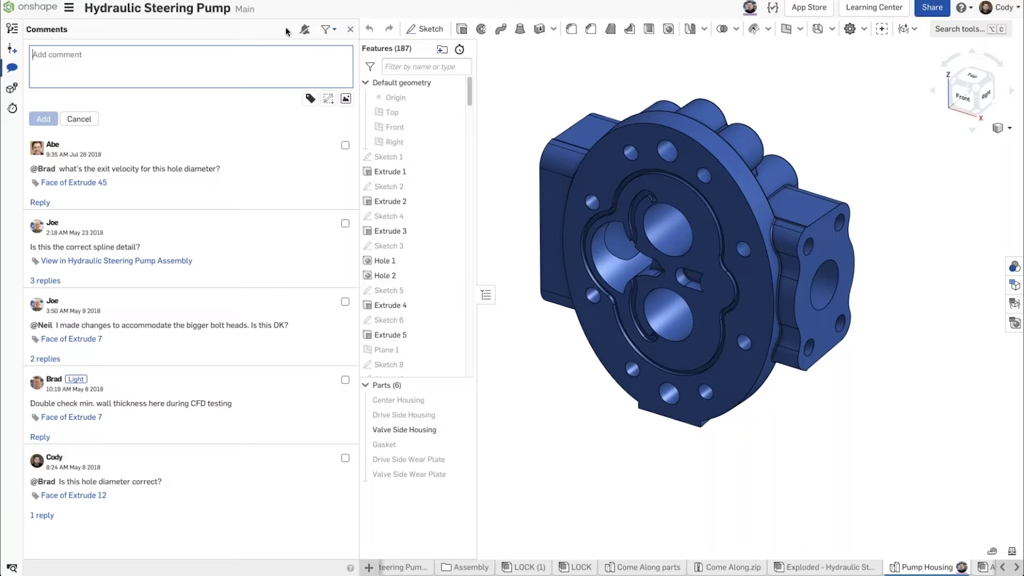
left_click(350, 30)
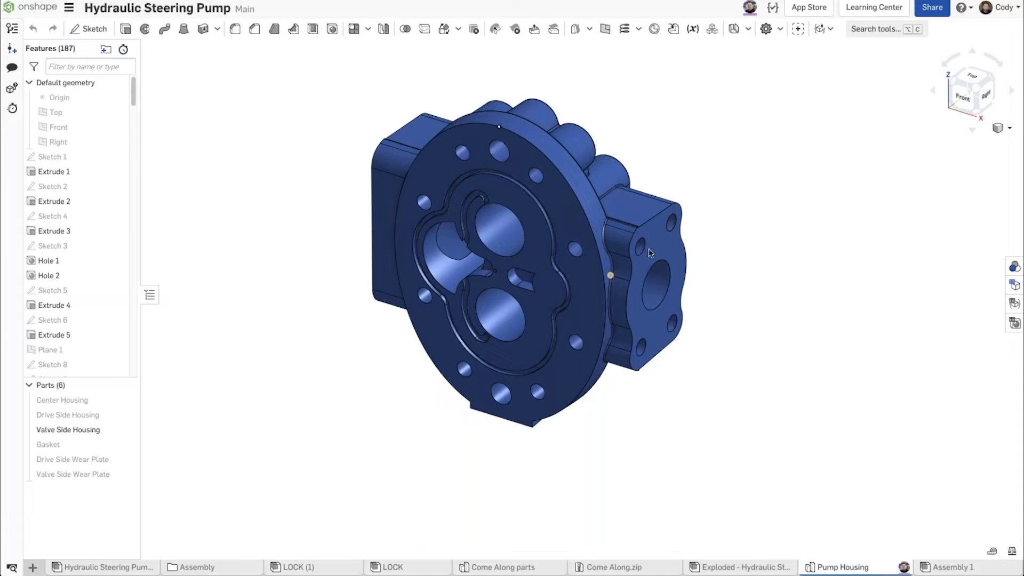
scroll(671, 223, "up", 5)
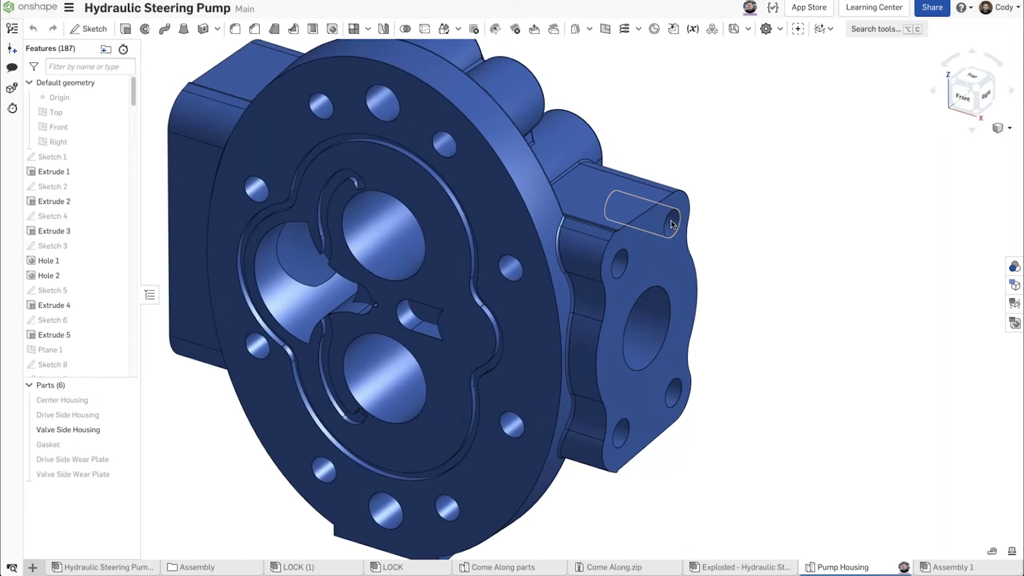
right_click(671, 223)
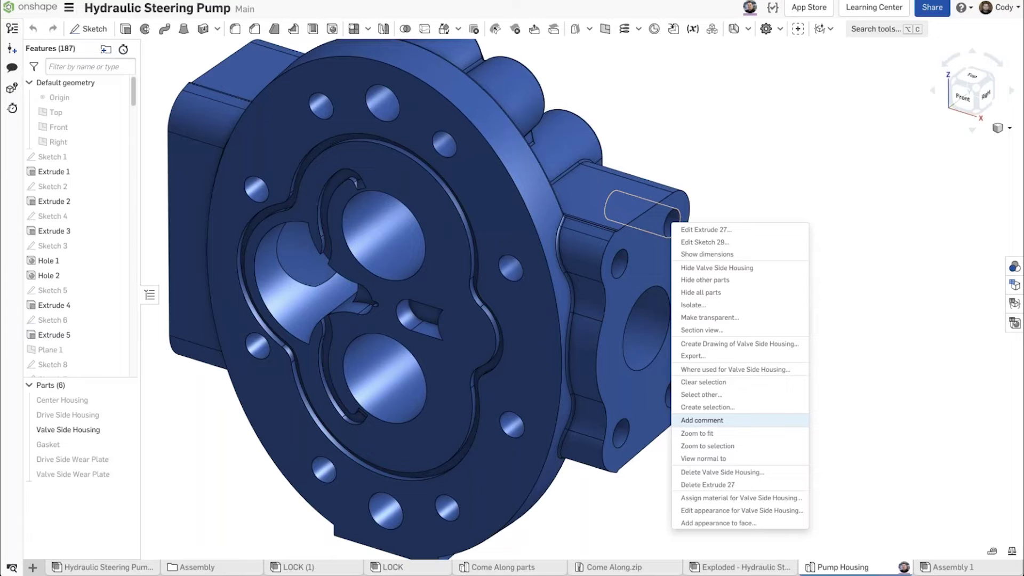
left_click(753, 139)
scroll(754, 190, "down", 2)
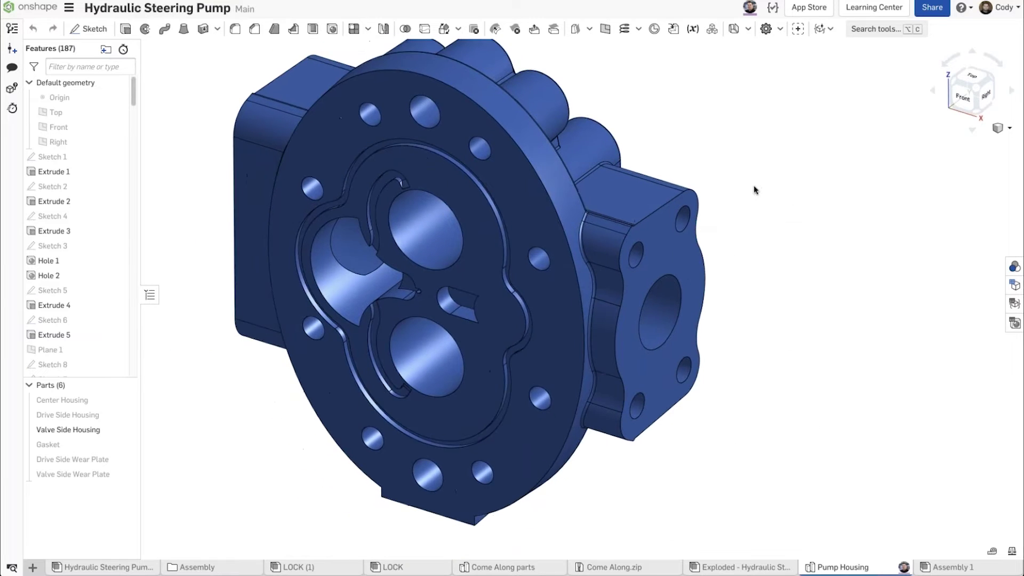
middle_click_drag(754, 186, 844, 233)
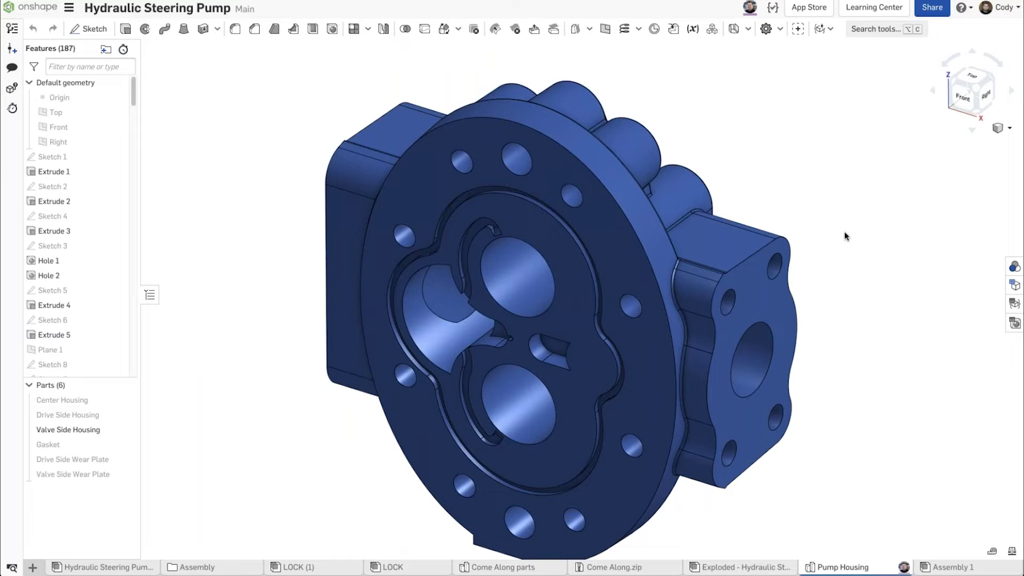
middle_click_drag(820, 238, 813, 202)
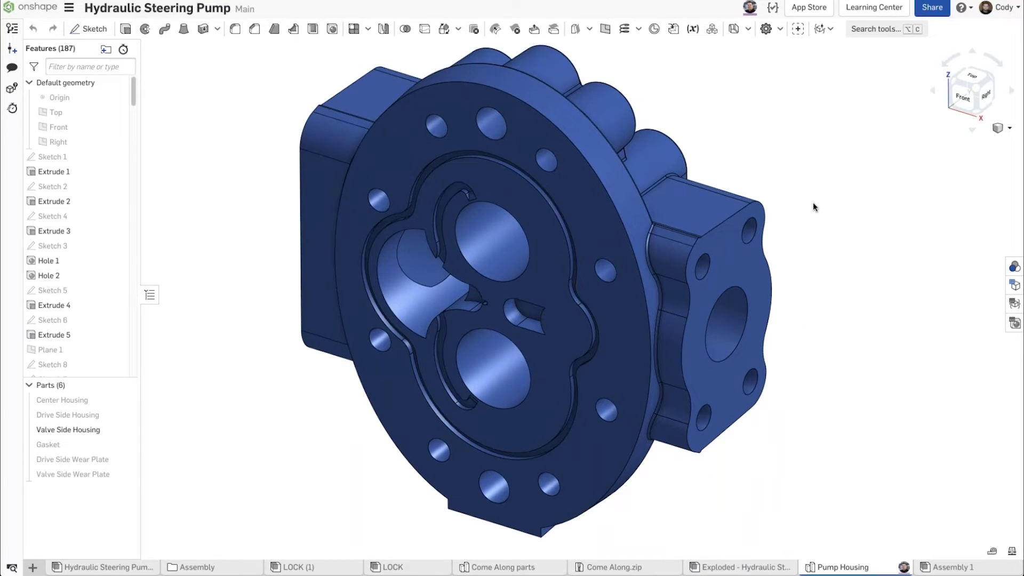
left_click(11, 68)
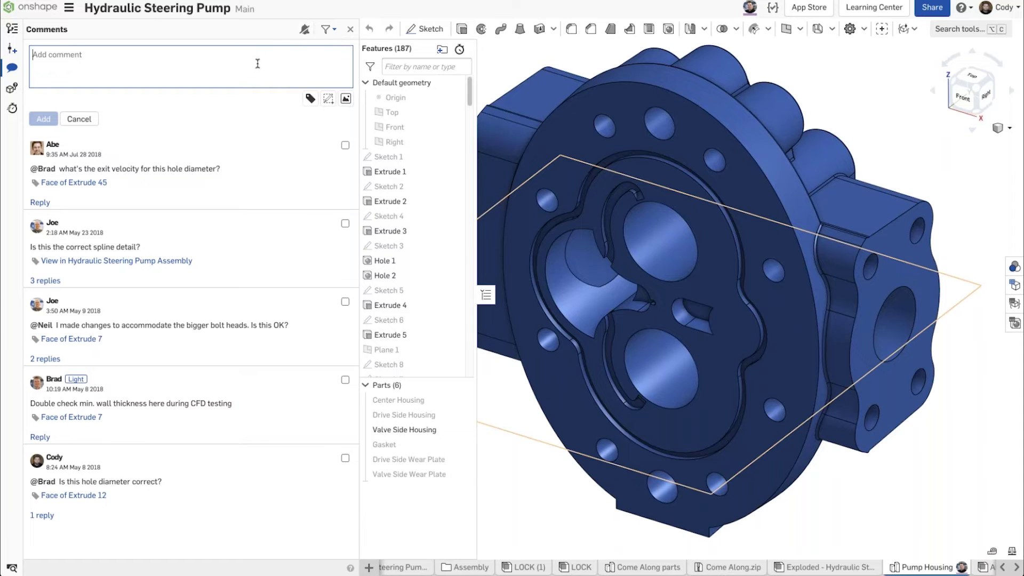
Step: Mention the intended teammate in a new comment, replacing the wrongly picked suggestion
type("@neil")
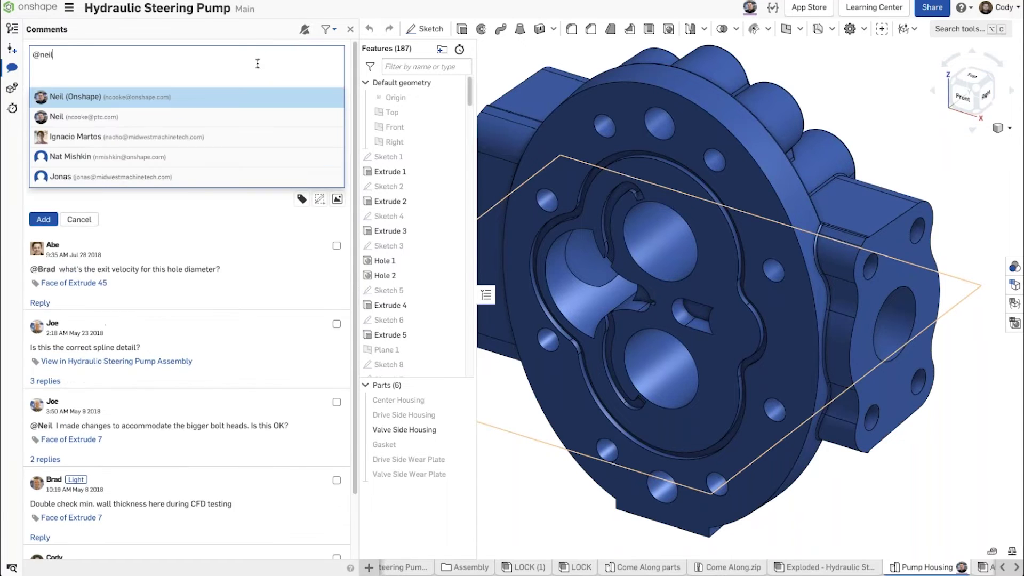
left_click(193, 137)
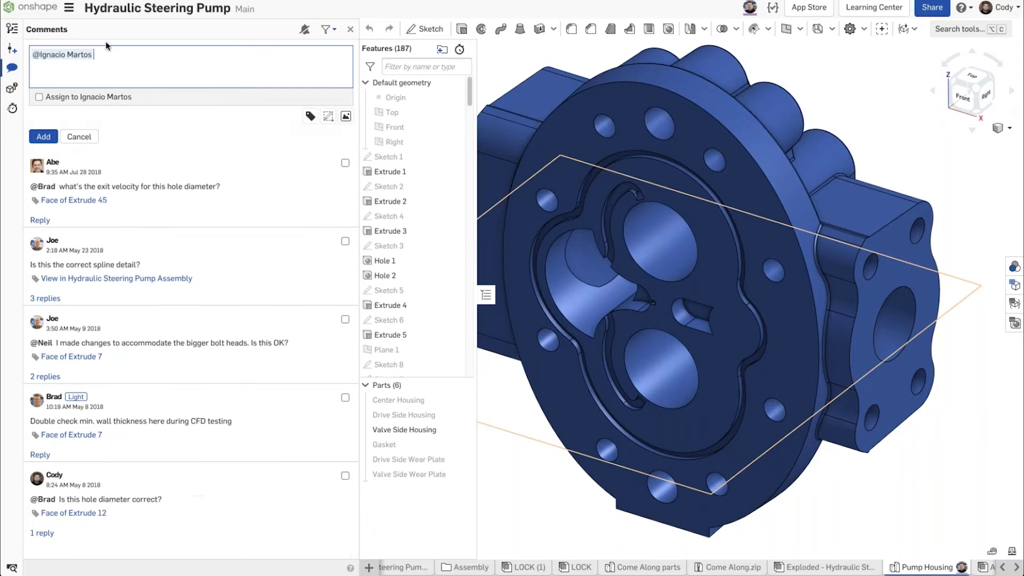
key("ctrl+a")
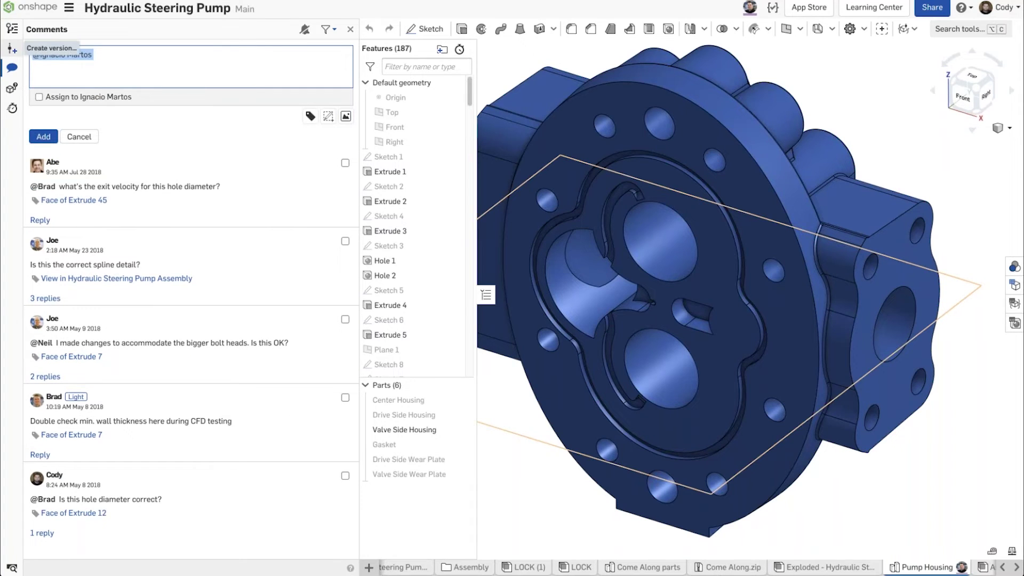
type("@neil")
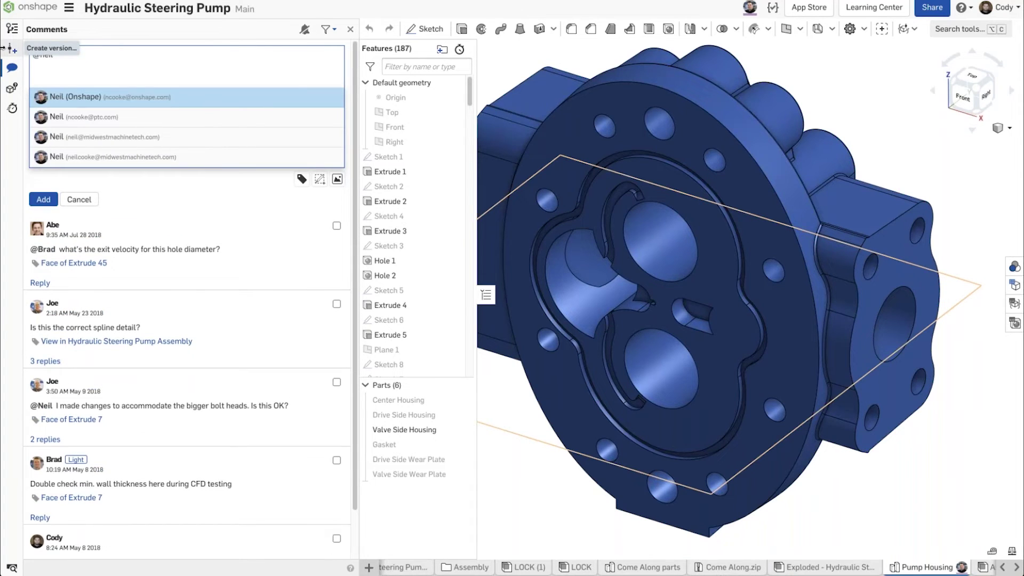
left_click(86, 139)
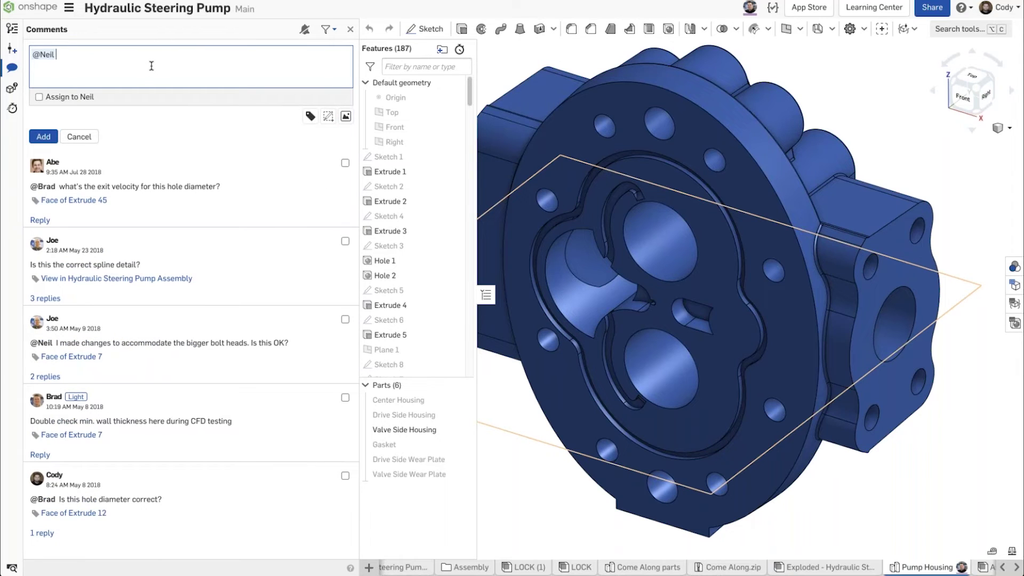
Step: Type the question 'Is this diameter right?' after the mention
type("Is this nd")
key("BackSpace")
key("BackSpace")
type("dd")
key("BackSpace")
key("BackSpace")
type("diameter rih")
key("BackSpace")
type("ght?")
Step: Cancel the 'Is this diameter right?' draft and close the Comments panel
left_click(77, 137)
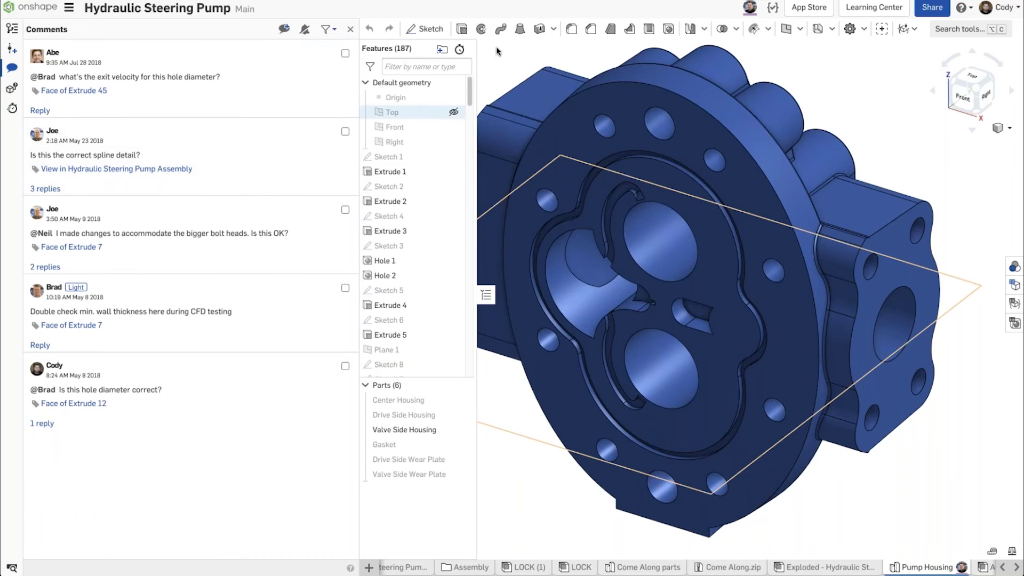
left_click(11, 67)
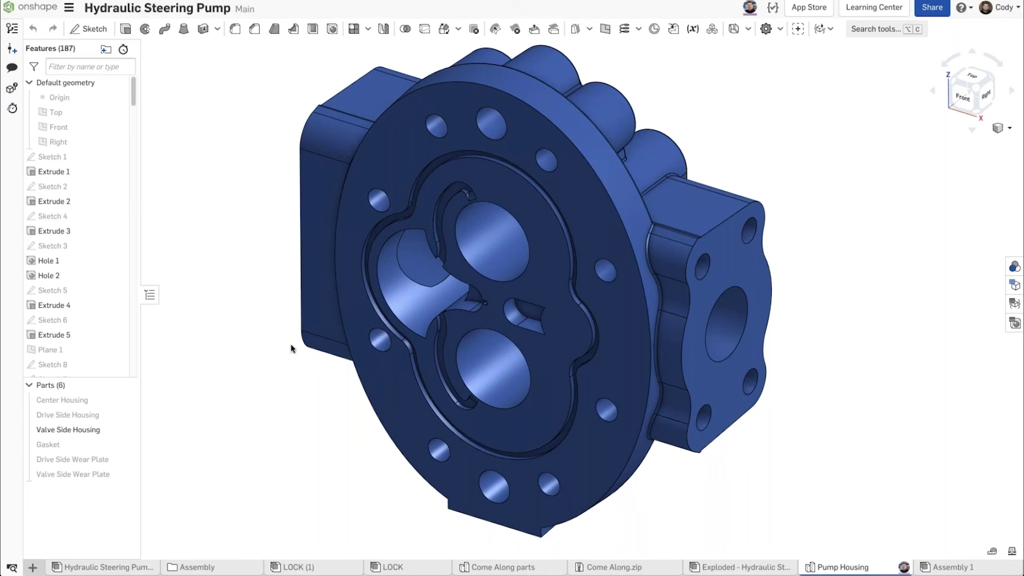
Step: Sketch a rectangle on the flange face as Sketch 61 and start a comment on its top edge
left_click(359, 206)
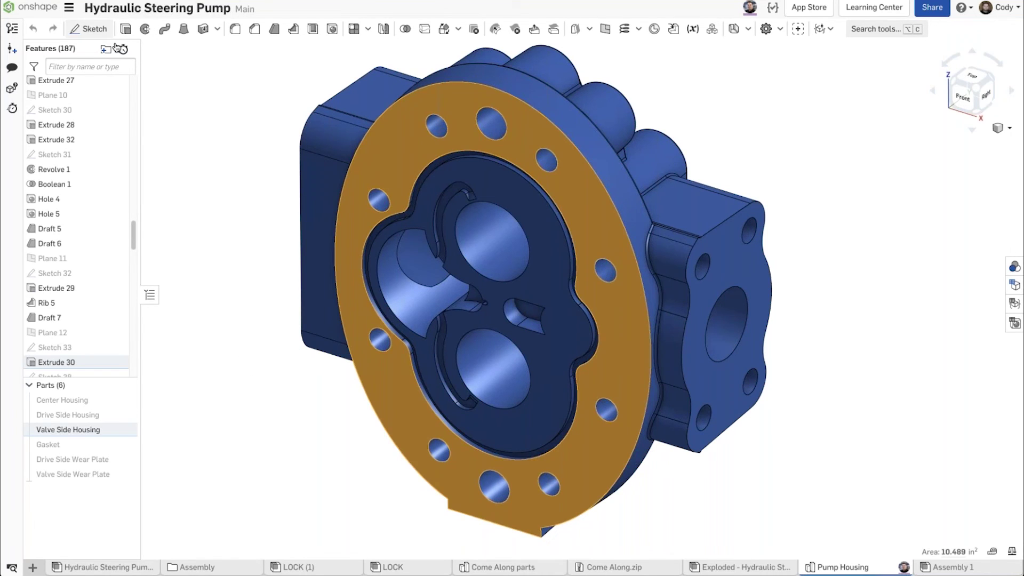
left_click(90, 29)
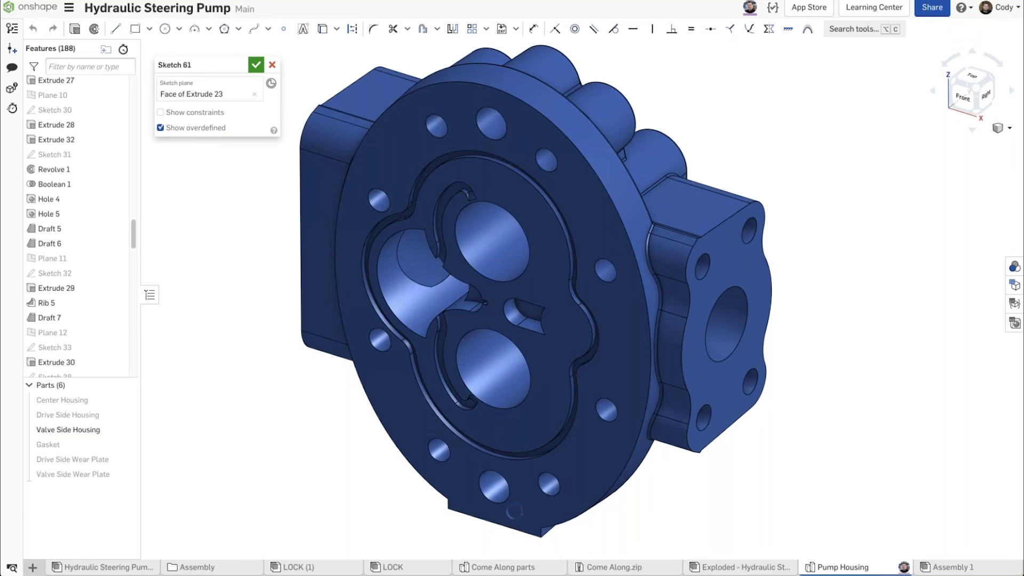
key("g")
left_click(207, 211)
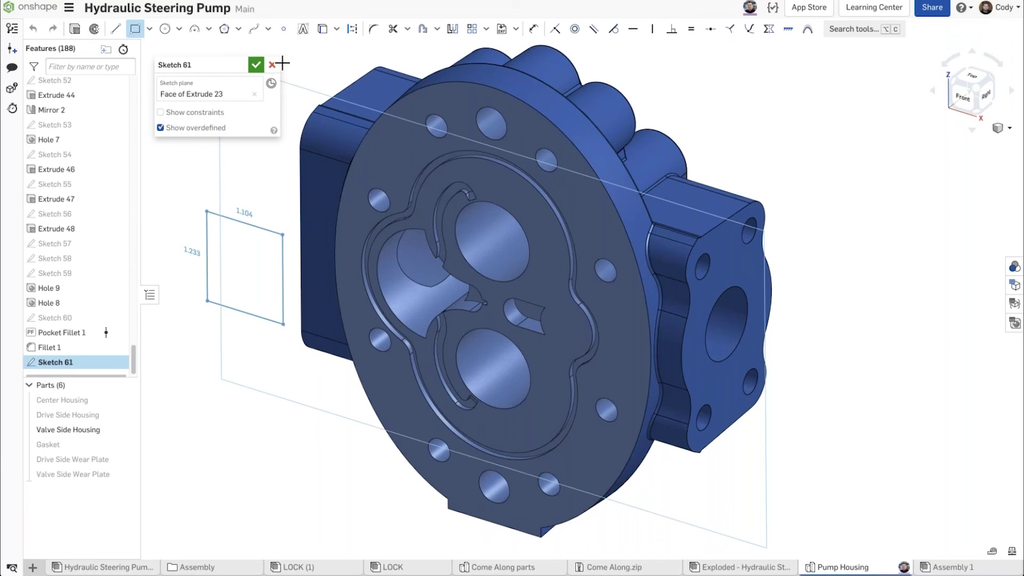
left_click(283, 324)
left_click(256, 64)
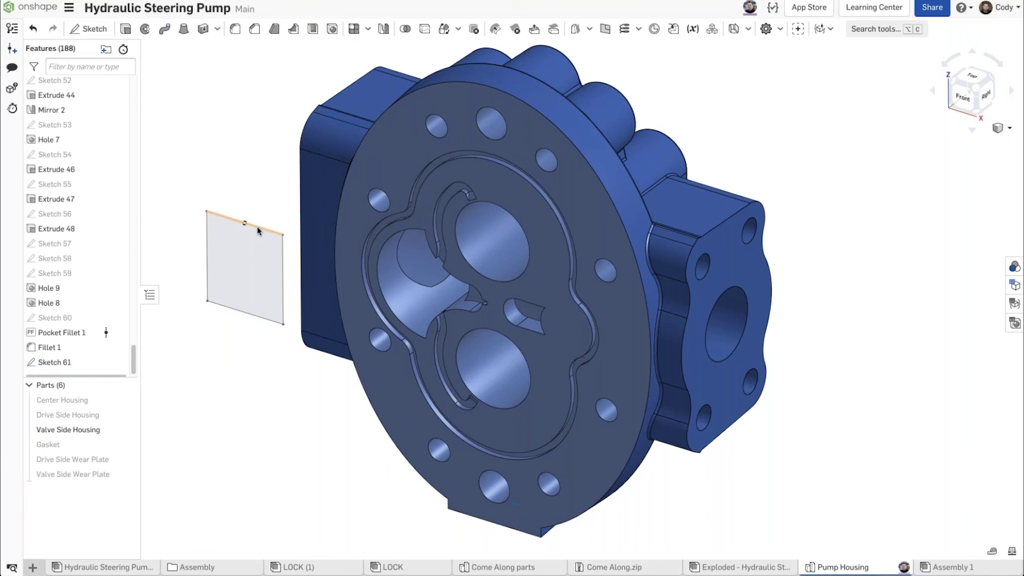
right_click(257, 226)
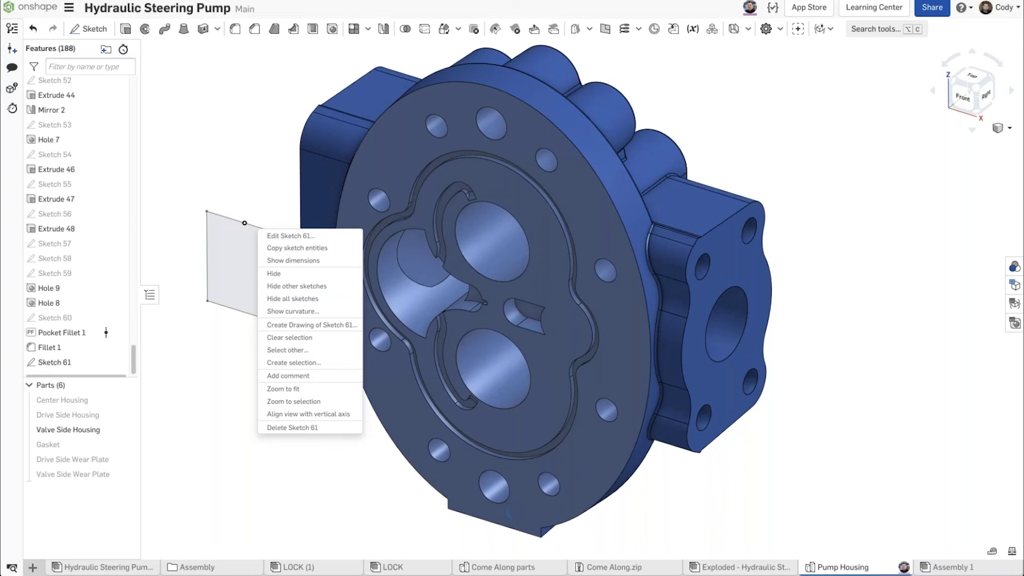
left_click(301, 375)
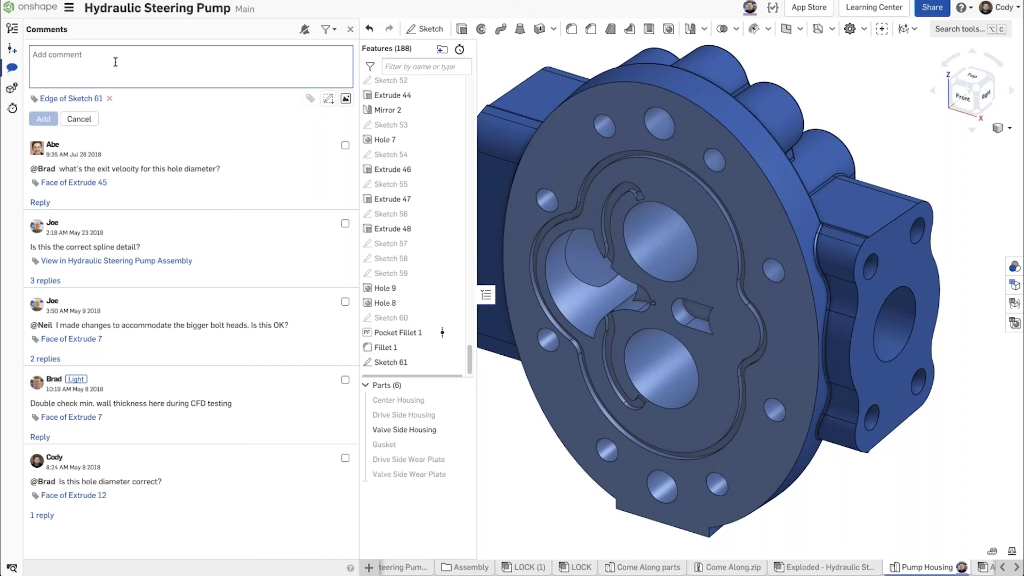
Step: Close the edge comment draft and dismiss the sketch edge's actions list
left_click(350, 29)
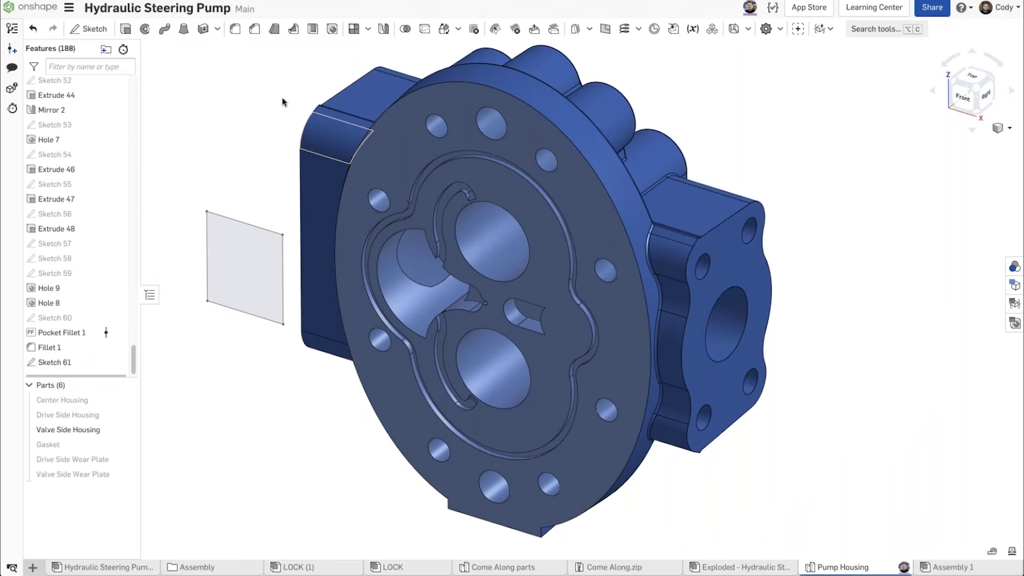
right_click(235, 220)
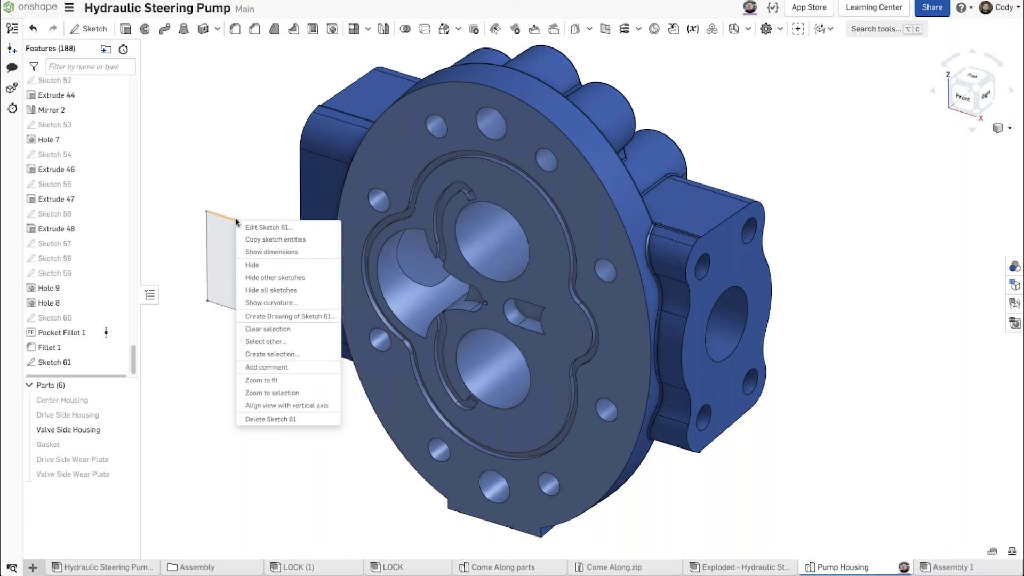
key("Escape")
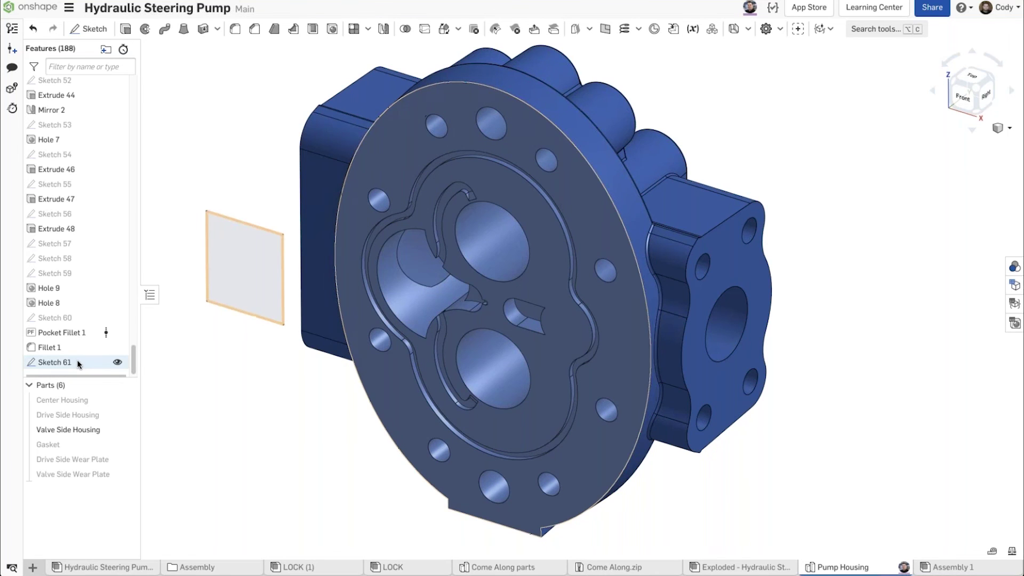
Step: Reopen Sketch 61 for editing and bring up actions for its rectangle edge
right_click(77, 361)
left_click(94, 382)
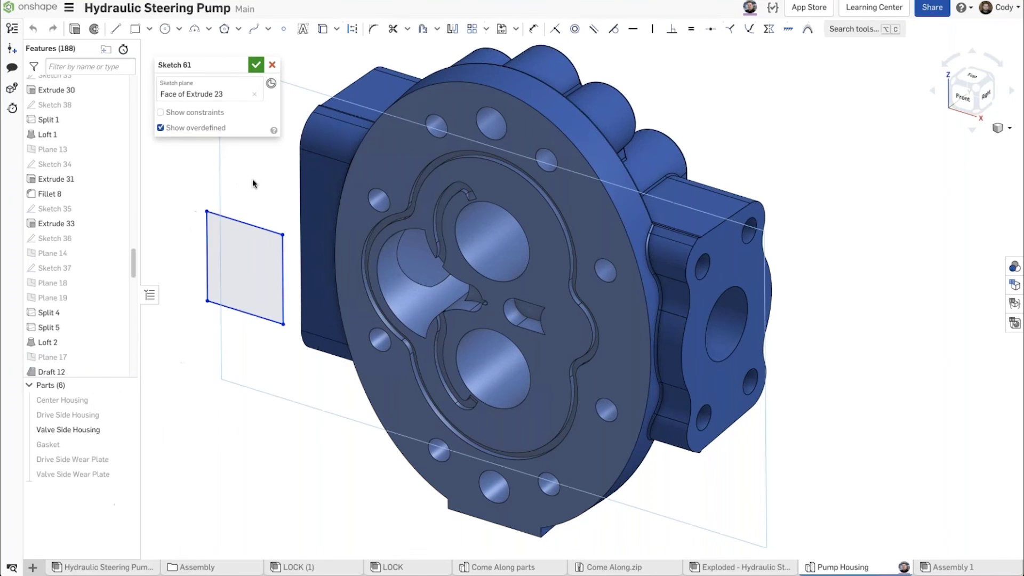
right_click(242, 222)
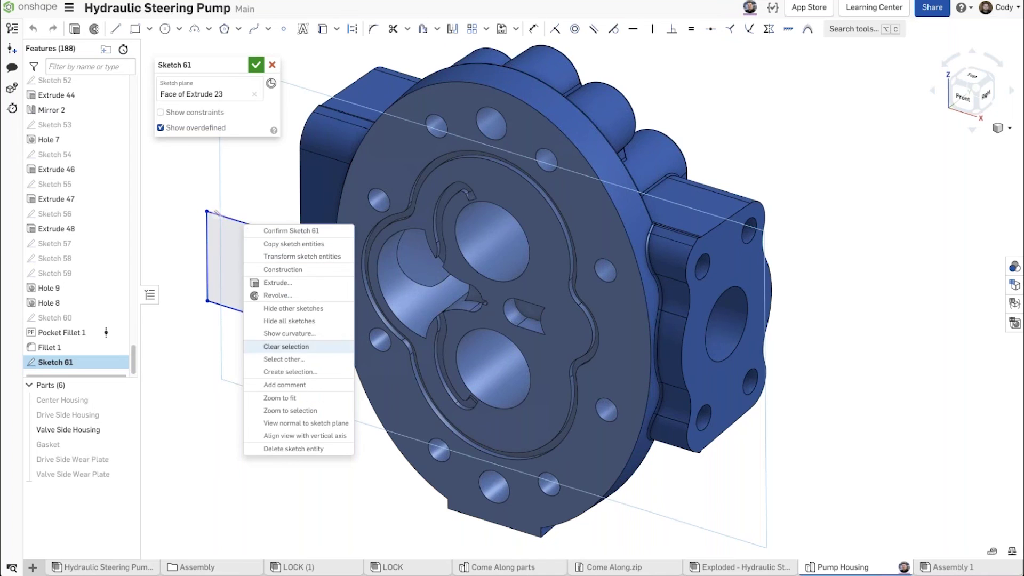